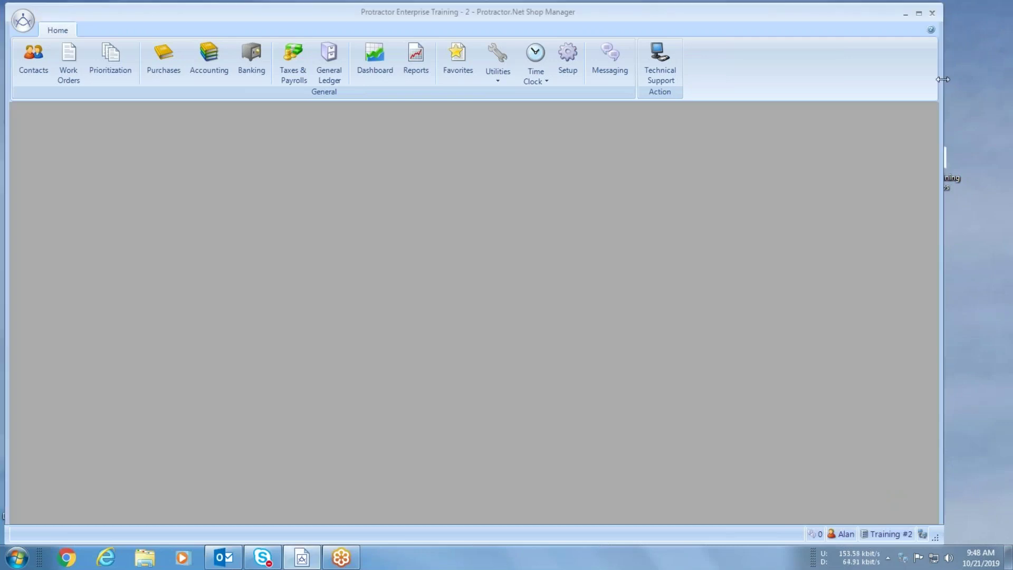
- Widen the main window and open Deleted Item Recovery from the Utilities list
{"action": "left_click_drag", "start_coordinate": [945, 78], "coordinate": [971, 80]}
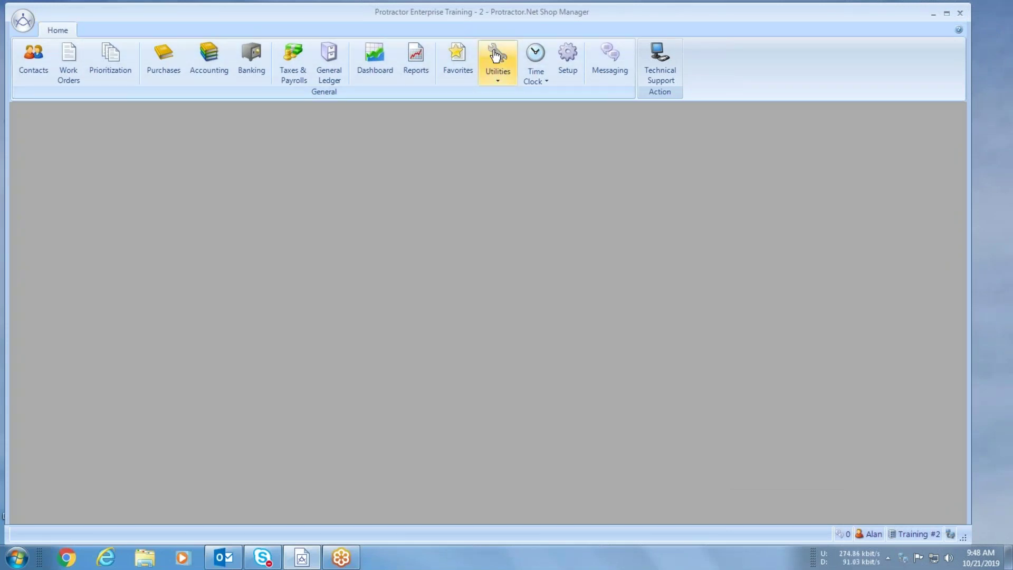
{"action": "left_click", "coordinate": [497, 83]}
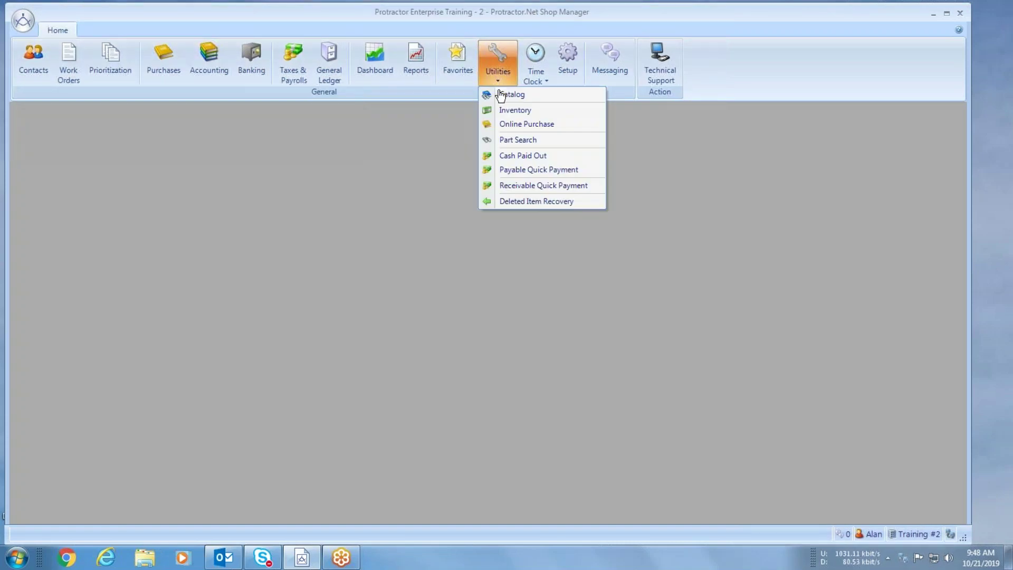
{"action": "left_click", "coordinate": [523, 204]}
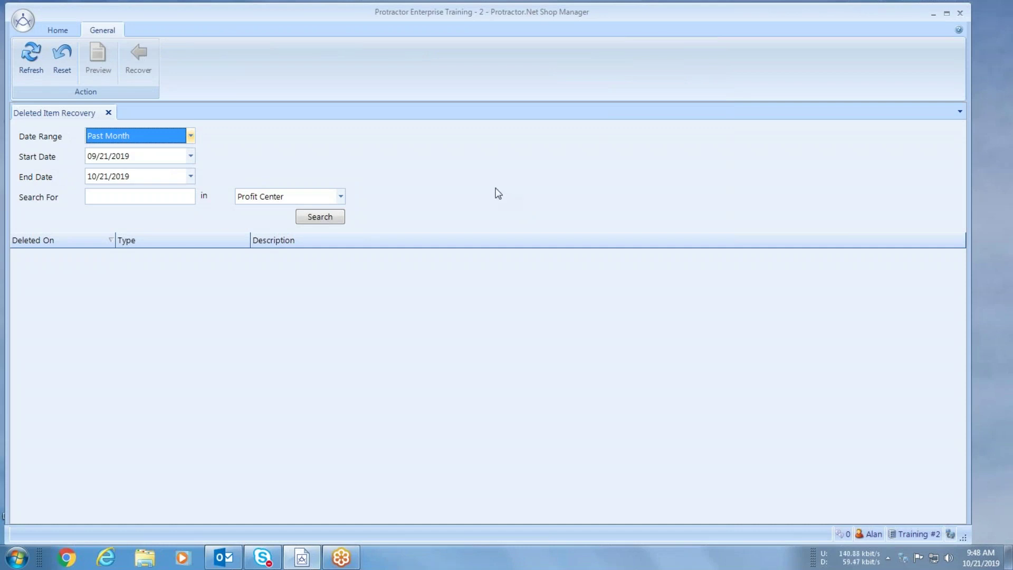
{"action": "left_click", "coordinate": [191, 136]}
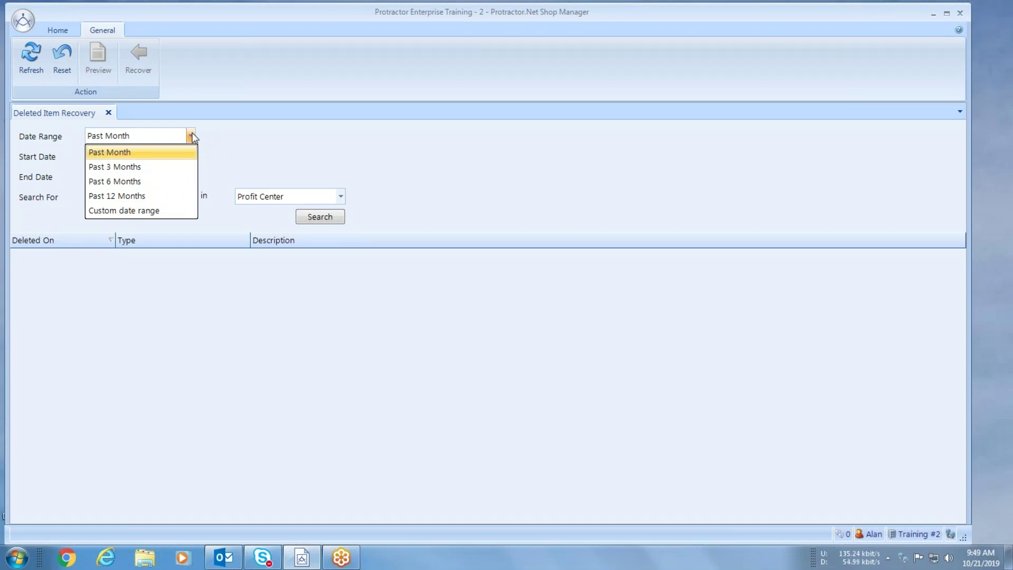
{"action": "left_click", "coordinate": [221, 163]}
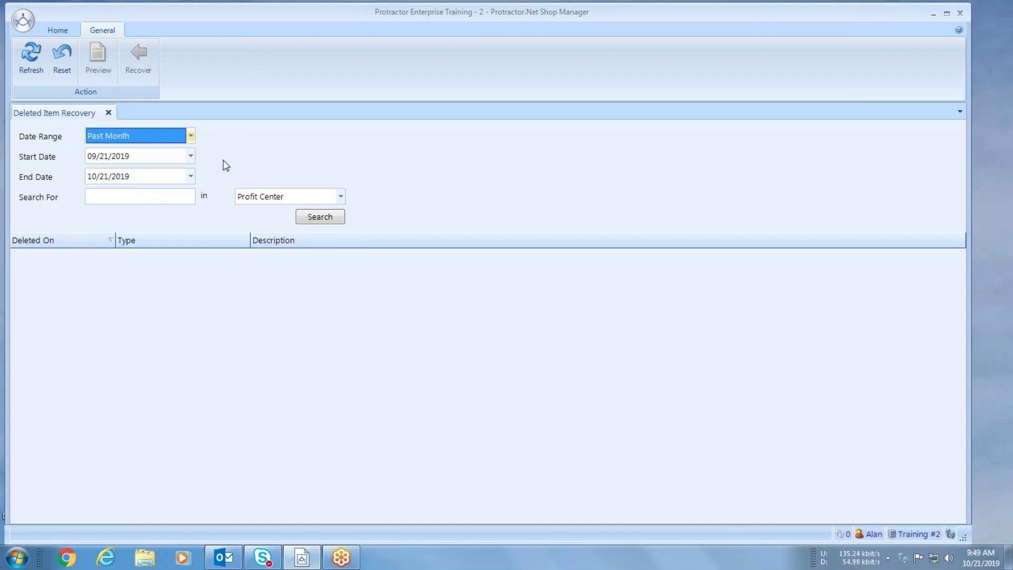
{"action": "left_click", "coordinate": [342, 197]}
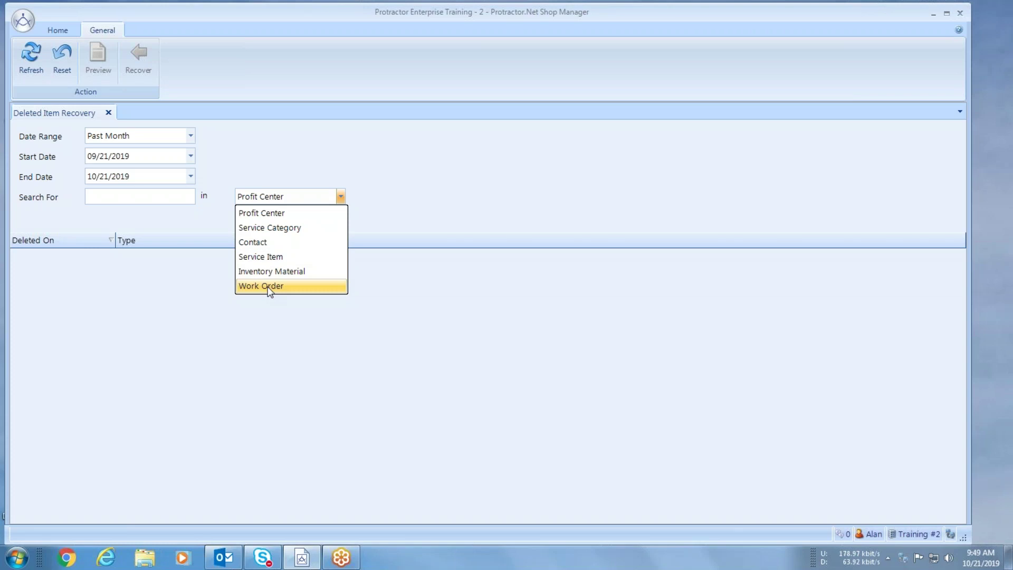
{"action": "left_click", "coordinate": [267, 153]}
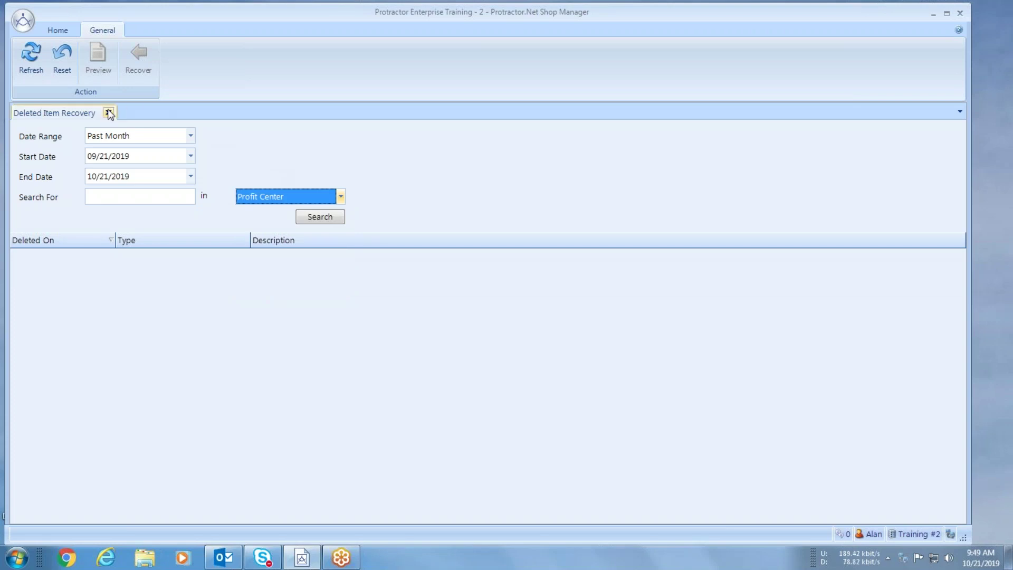
{"action": "left_click", "coordinate": [109, 113]}
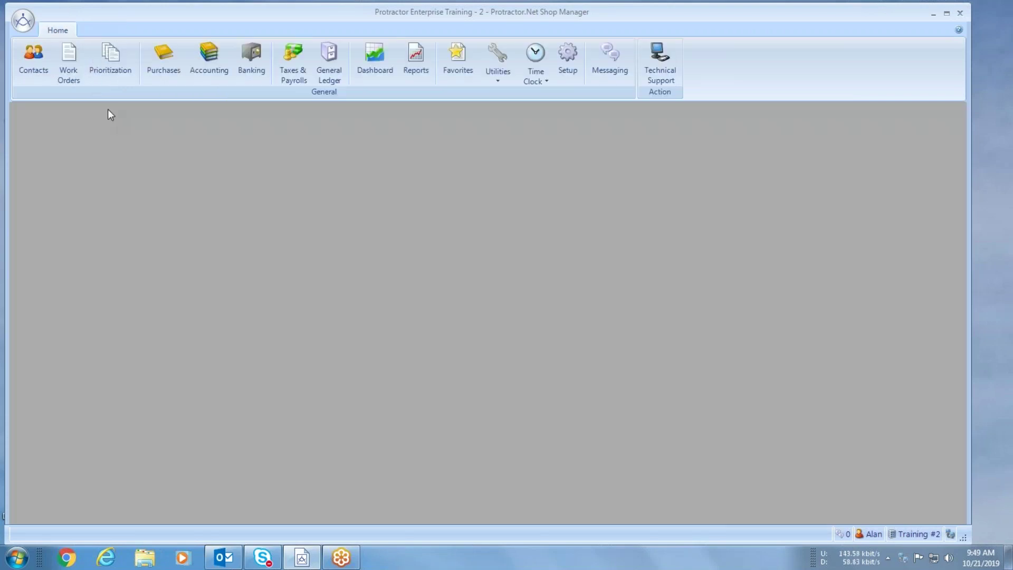
- Search Contacts for the customer and show their 2009 Ford F-150 King Ranch details
{"action": "left_click", "coordinate": [32, 67]}
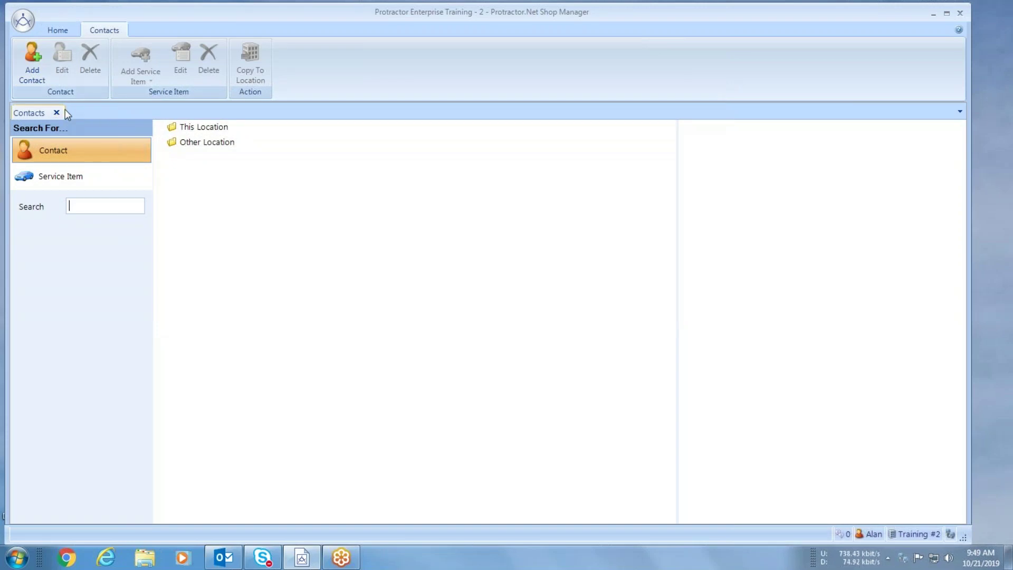
{"action": "type", "text": "bill"}
{"action": "key", "text": "Return"}
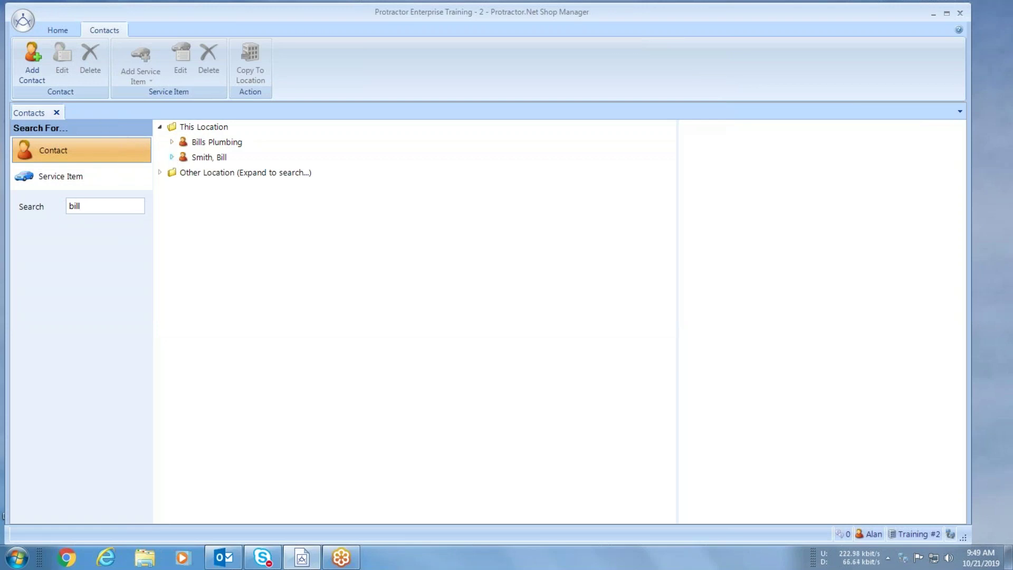
{"action": "left_click", "coordinate": [172, 157]}
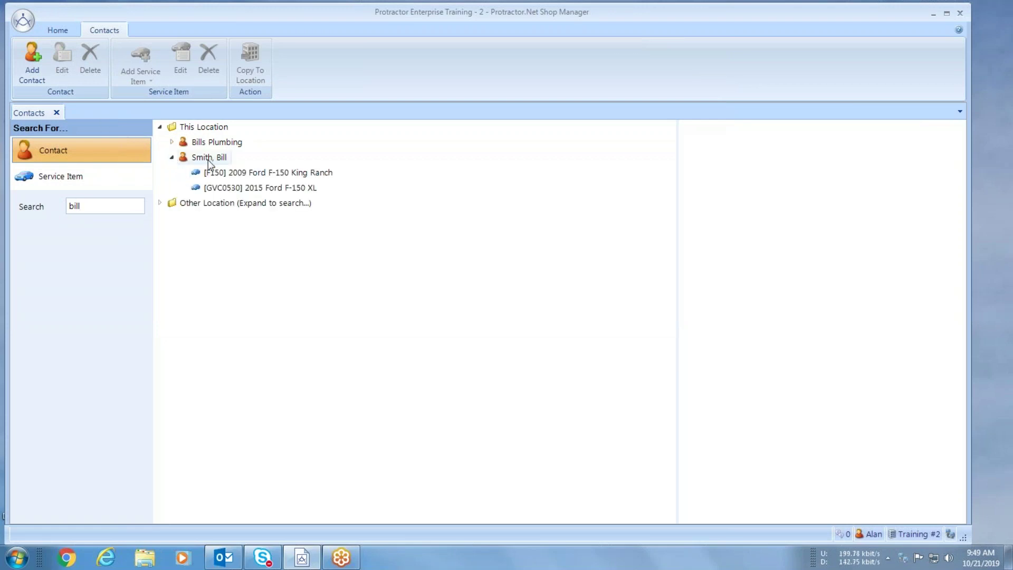
{"action": "left_click", "coordinate": [277, 173]}
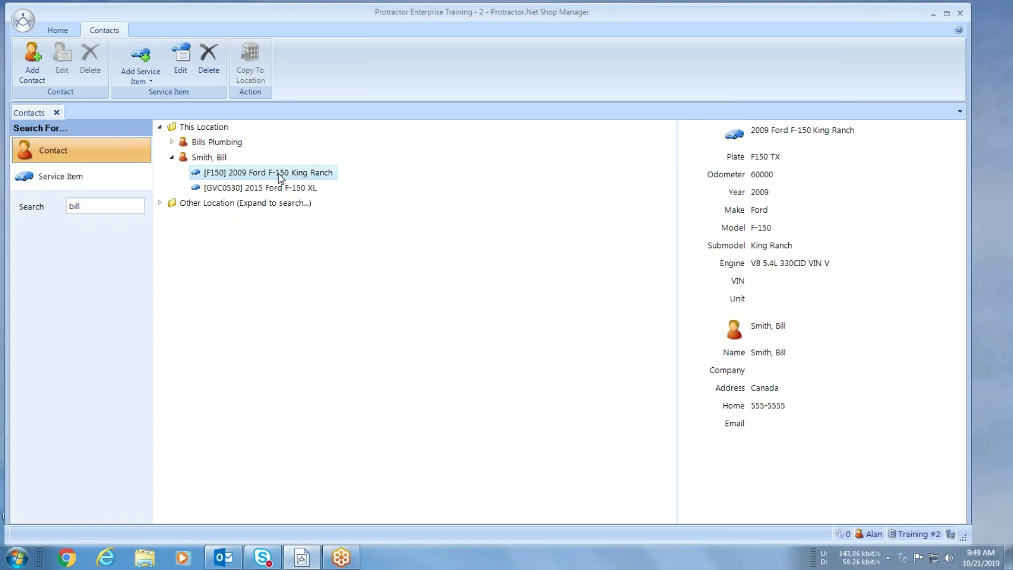
- Delete the 2009 Ford F-150 King Ranch record, confirming with 'yes', and close Contacts
{"action": "right_click", "coordinate": [277, 173]}
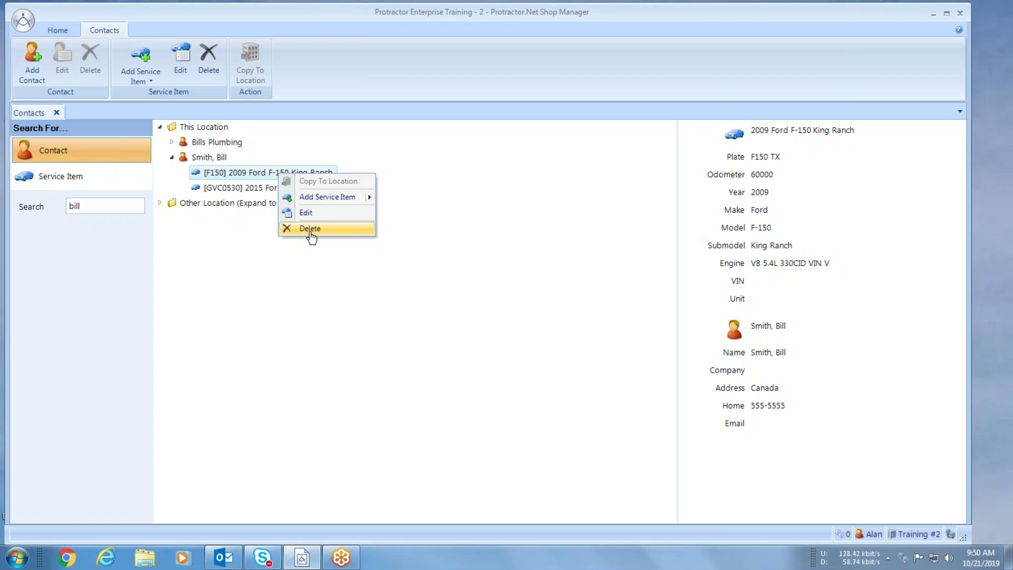
{"action": "left_click", "coordinate": [310, 229]}
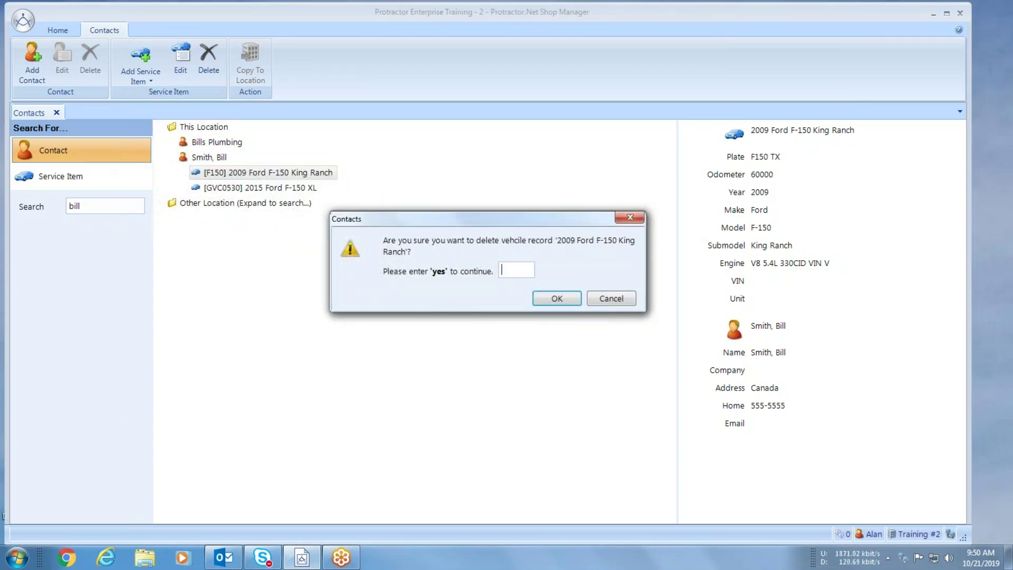
{"action": "type", "text": "yes"}
{"action": "key", "text": "Return"}
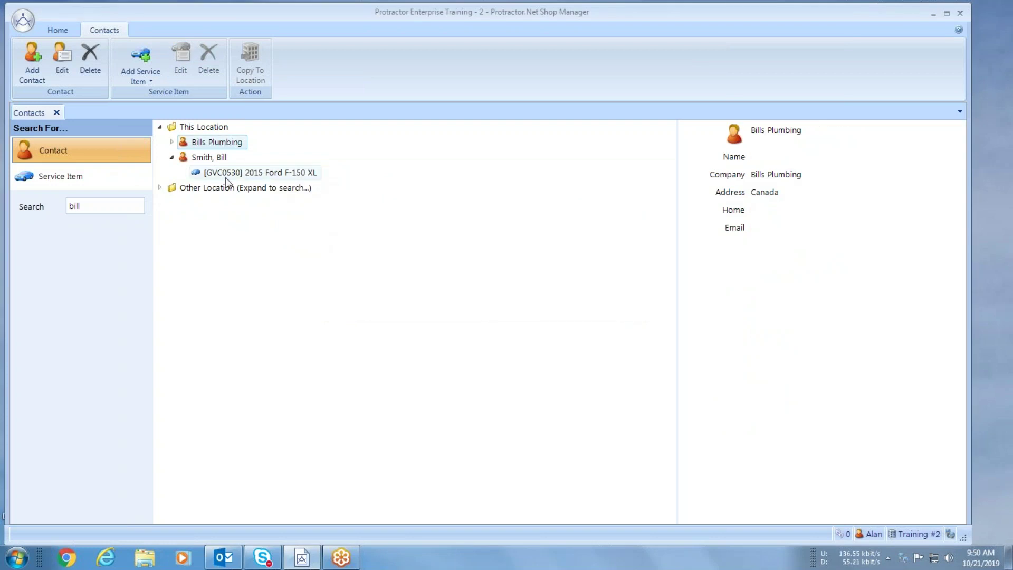
{"action": "left_click", "coordinate": [56, 112]}
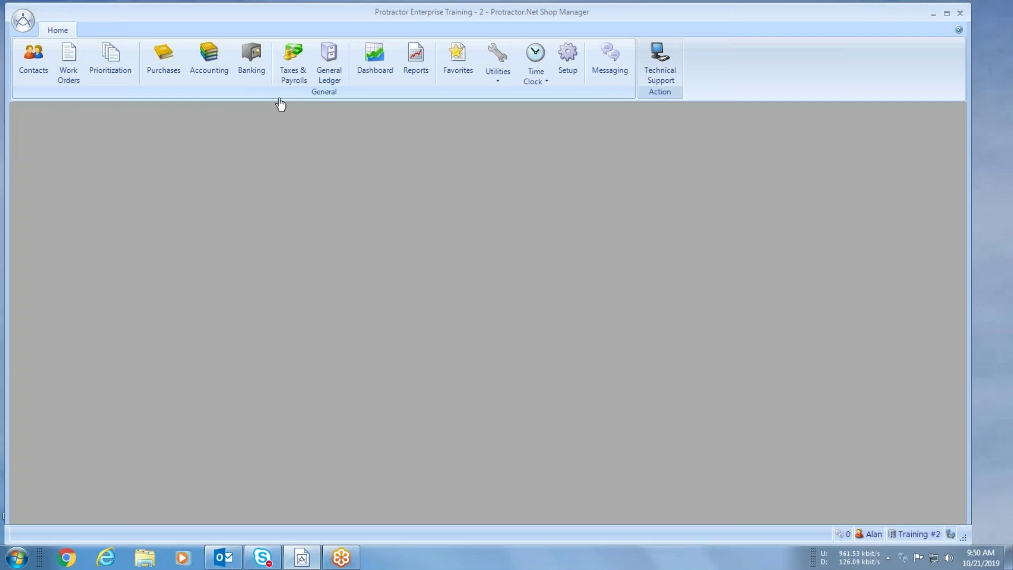
- Open Deleted Item Recovery with the Past Month range, searching in Service Item
{"action": "left_click", "coordinate": [503, 86]}
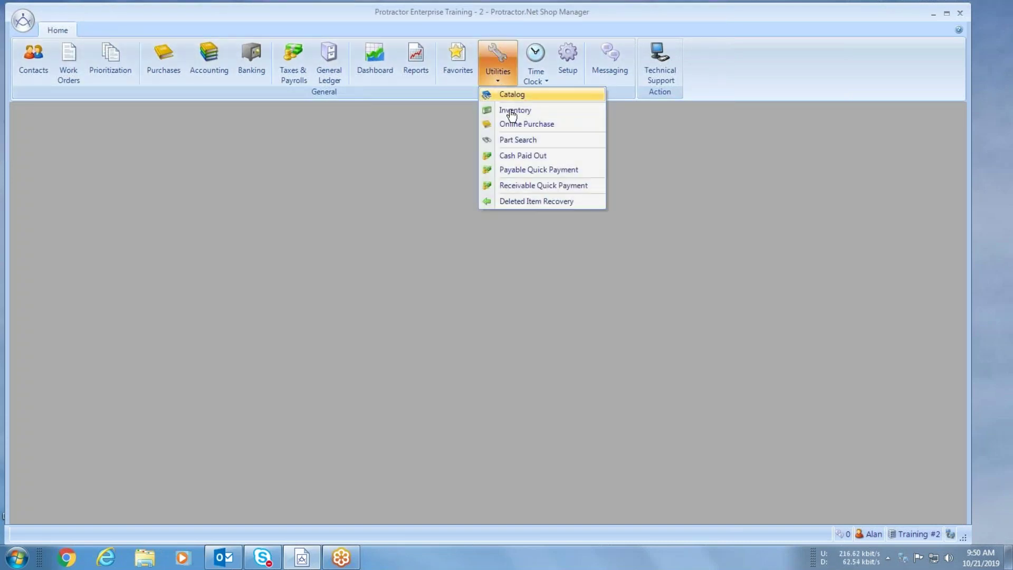
{"action": "left_click", "coordinate": [531, 203]}
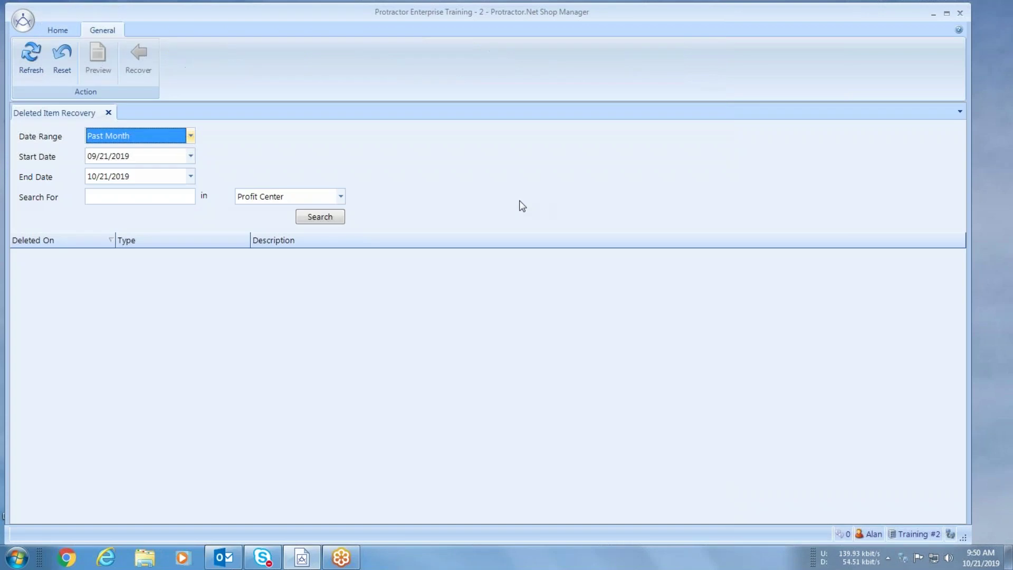
{"action": "left_click", "coordinate": [191, 136]}
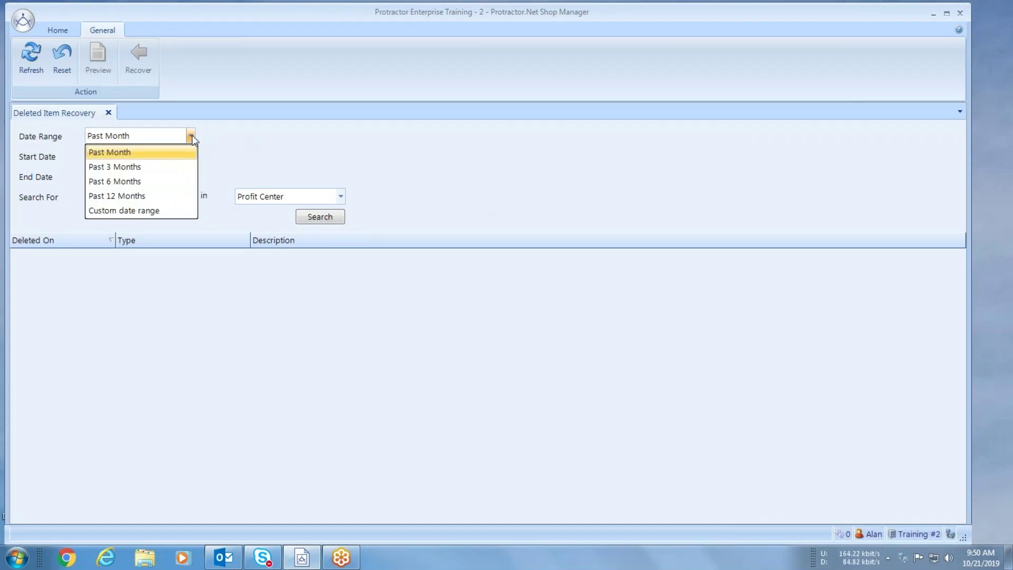
{"action": "left_click", "coordinate": [191, 136]}
{"action": "left_click", "coordinate": [341, 196]}
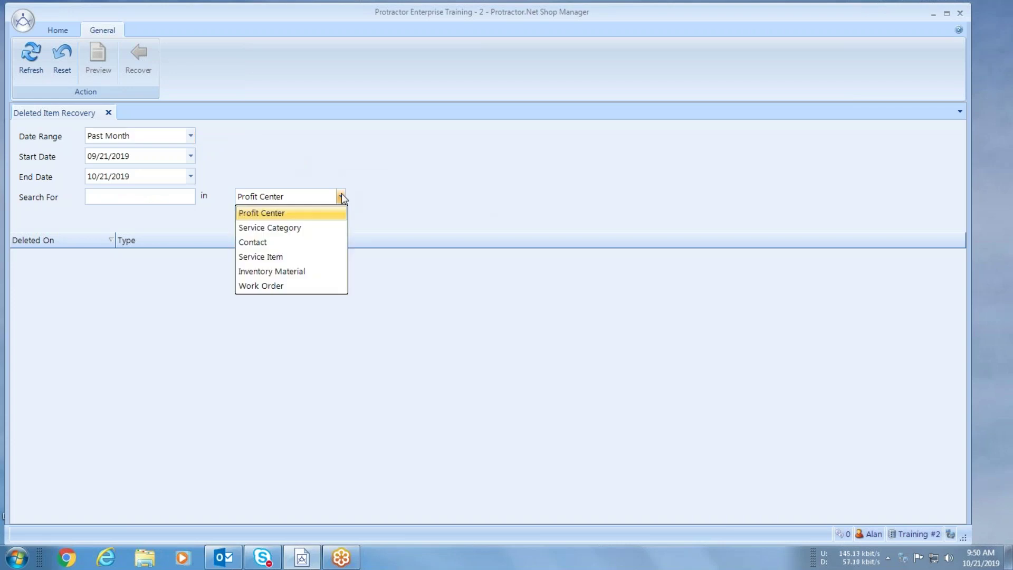
{"action": "left_click", "coordinate": [275, 258]}
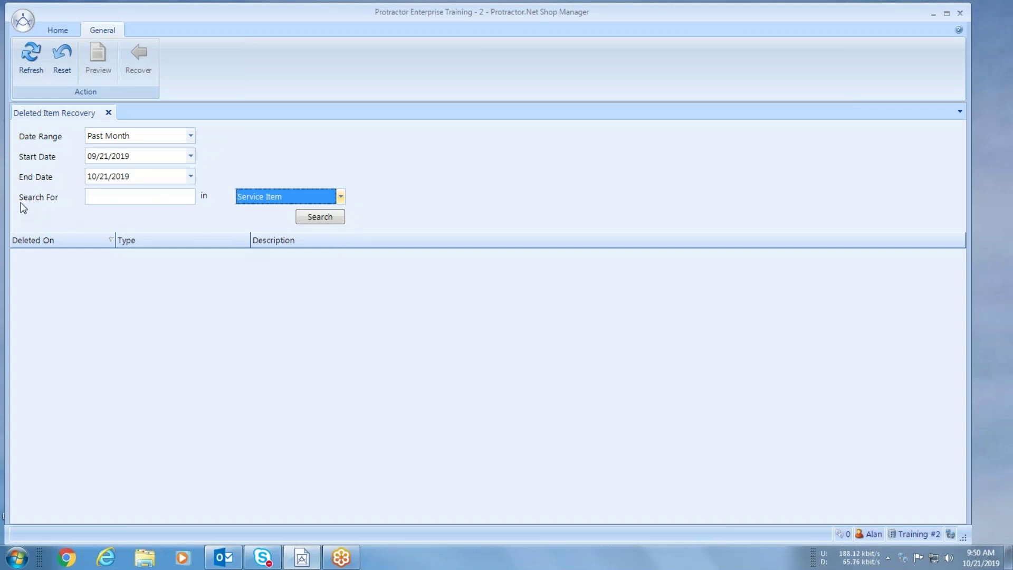
- Search for 'f150' and select the deleted F-150 result
{"action": "left_click", "coordinate": [95, 196]}
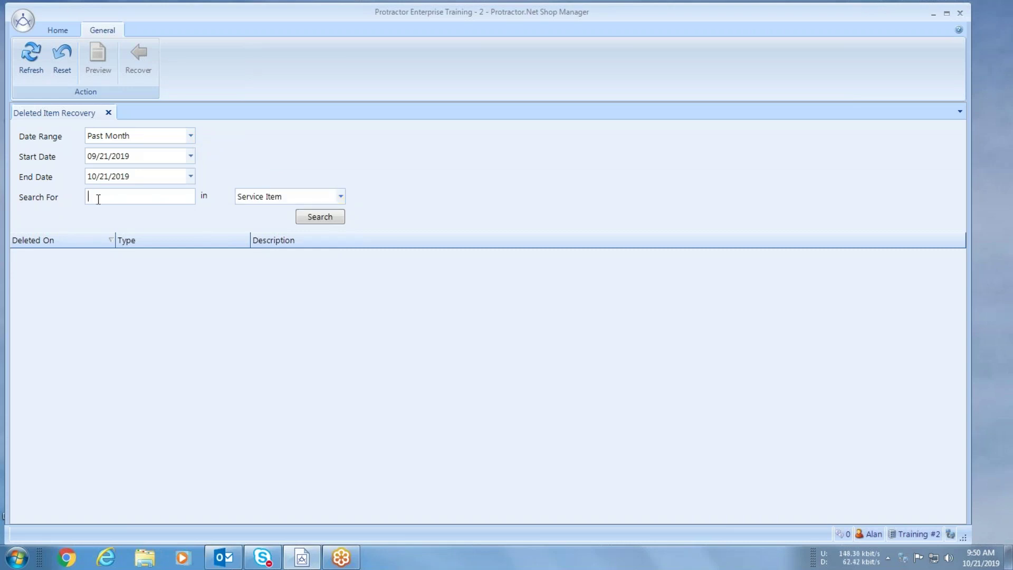
{"action": "type", "text": "f150"}
{"action": "key", "text": "Return"}
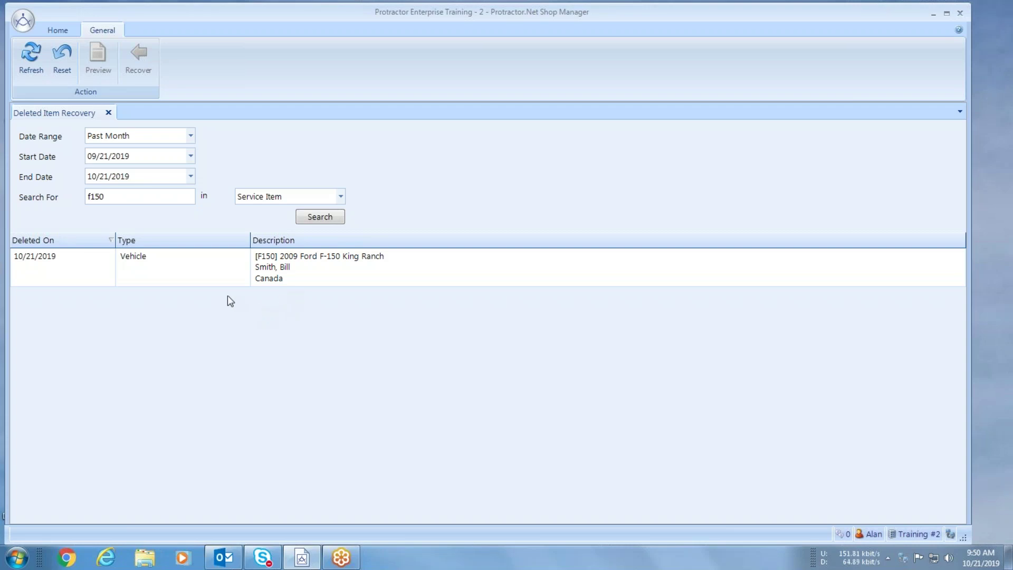
{"action": "left_click", "coordinate": [274, 263]}
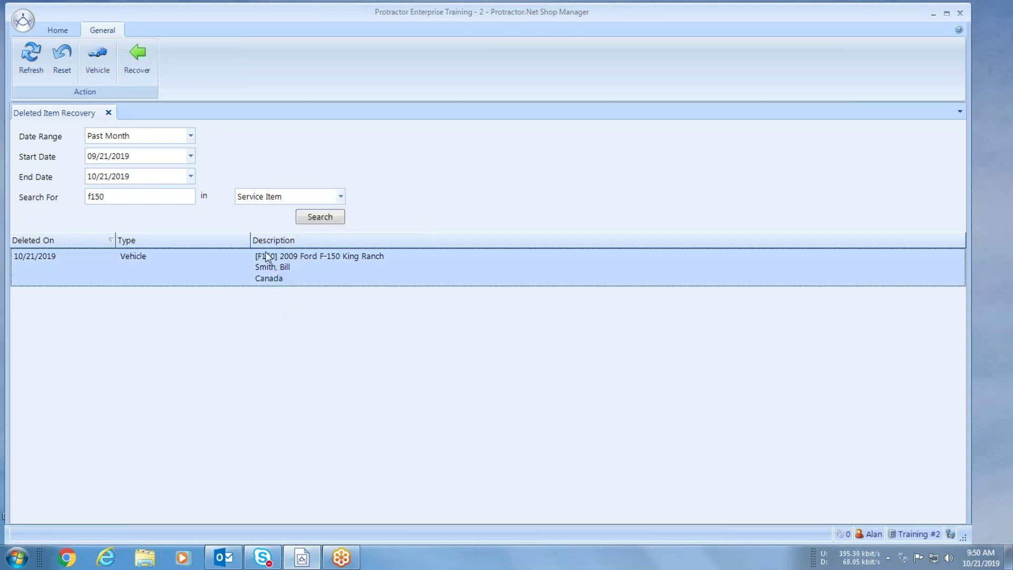
{"action": "left_click", "coordinate": [97, 59]}
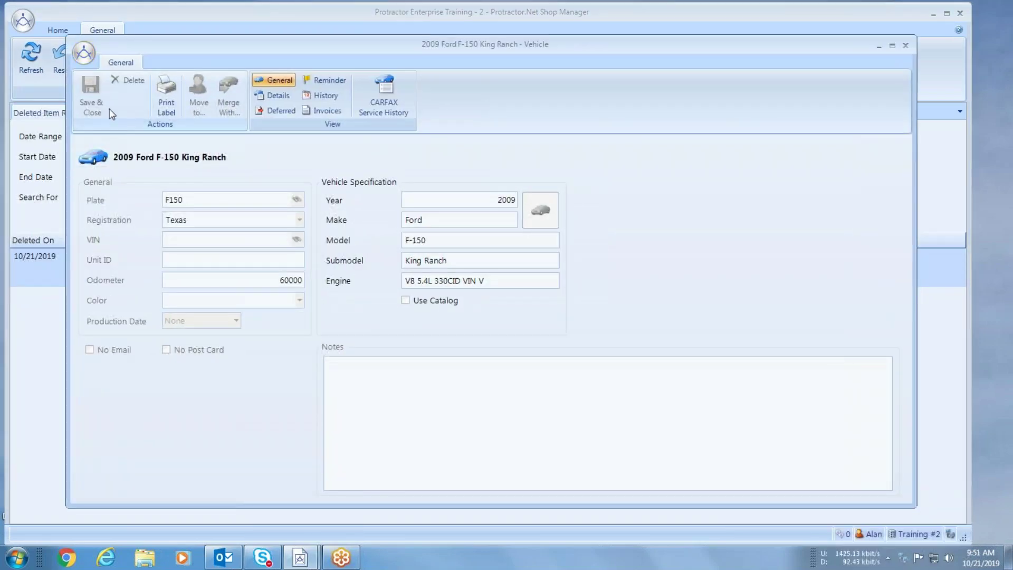
{"action": "left_click", "coordinate": [323, 110]}
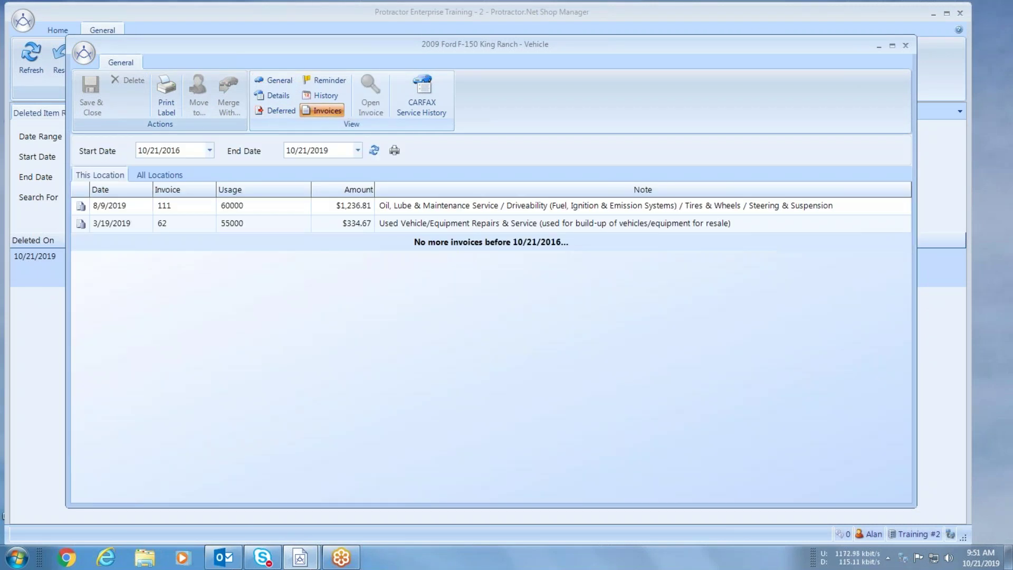
{"action": "double_click", "coordinate": [297, 222]}
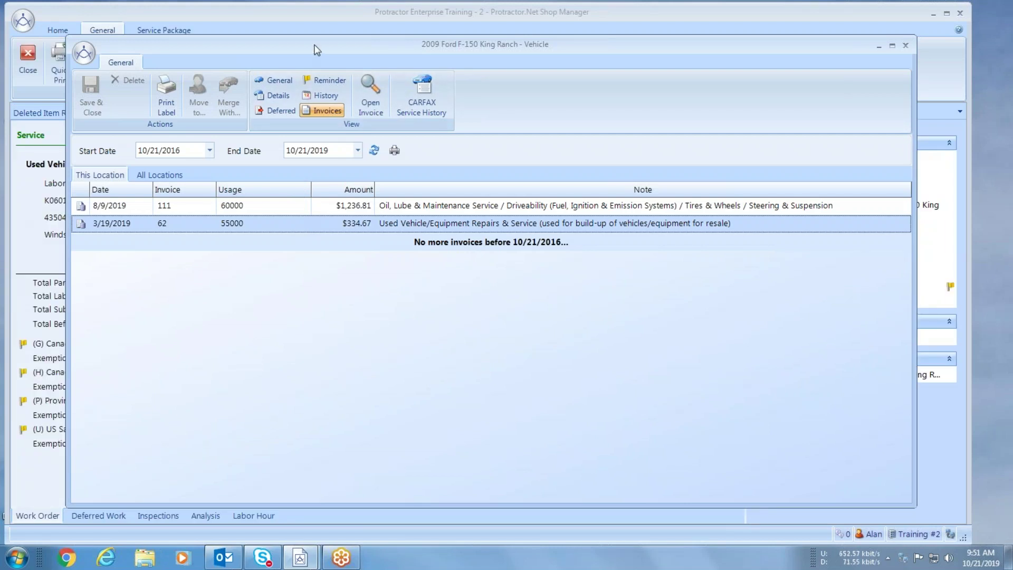
{"action": "left_click_drag", "start_coordinate": [340, 44], "coordinate": [299, 50]}
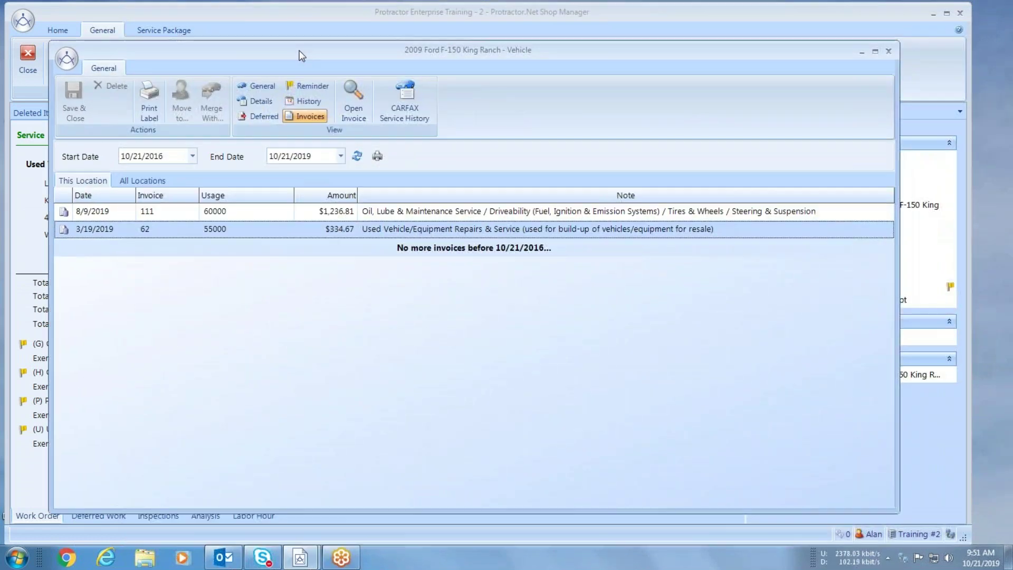
{"action": "left_click", "coordinate": [888, 50]}
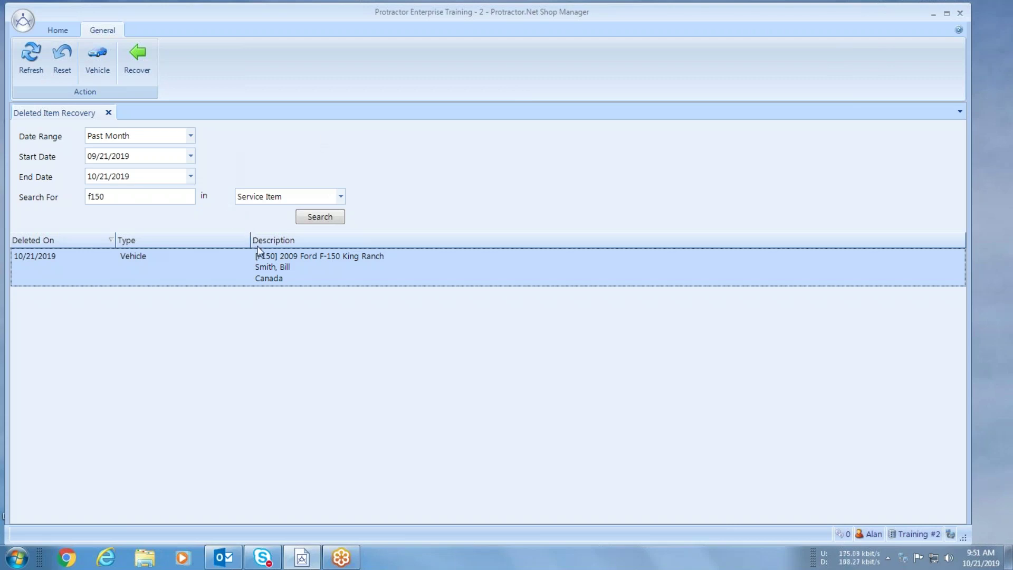
- Recover the deleted F-150 vehicle, confirming with Yes
{"action": "mouse_move", "coordinate": [268, 268]}
{"action": "left_click", "coordinate": [137, 62]}
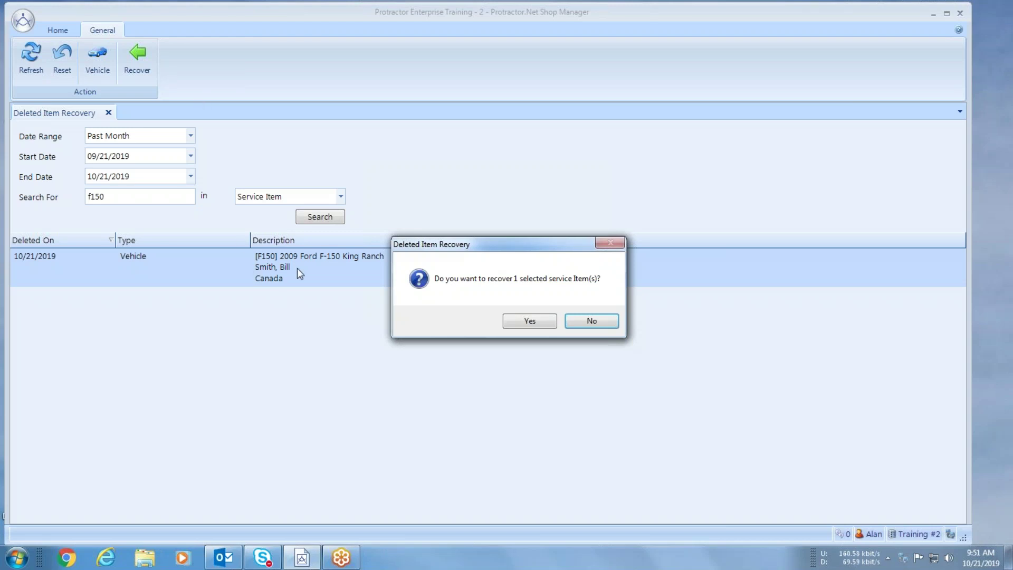
{"action": "left_click", "coordinate": [530, 320]}
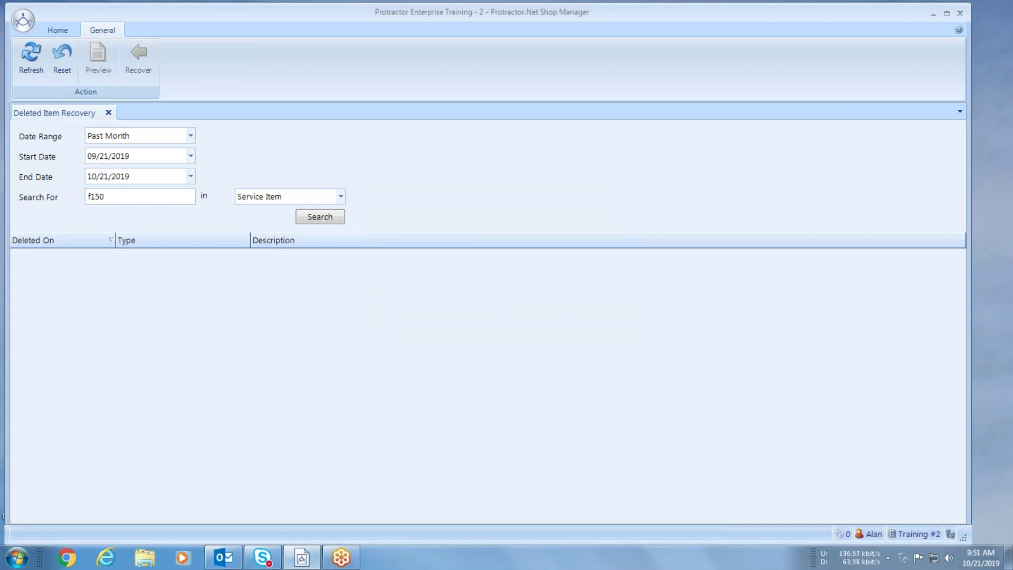
{"action": "left_click", "coordinate": [57, 33]}
- Open the recovered F-150 under the customer in Contacts and show its invoices 111 and 62
{"action": "left_click", "coordinate": [36, 59]}
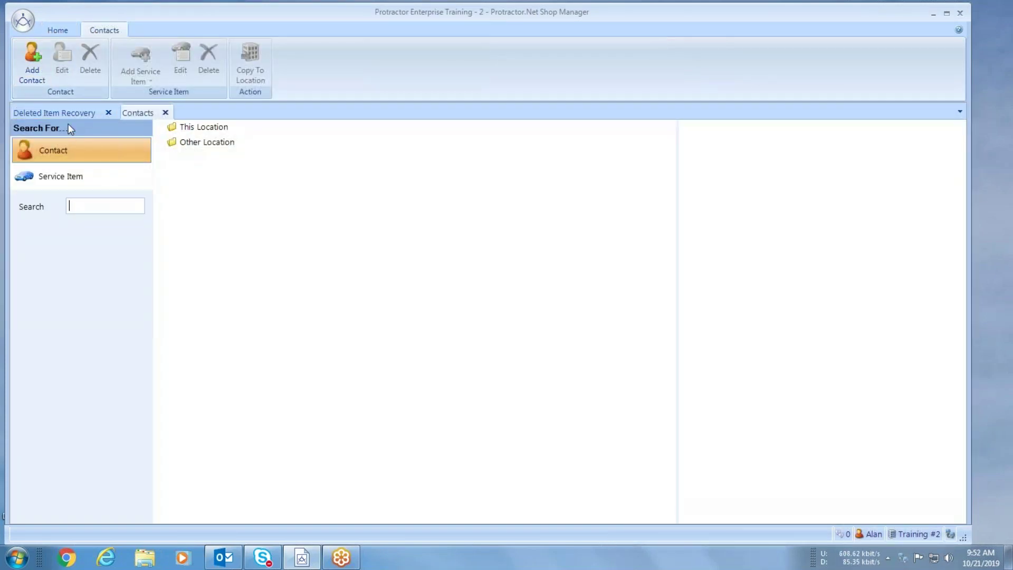
{"action": "type", "text": "bill"}
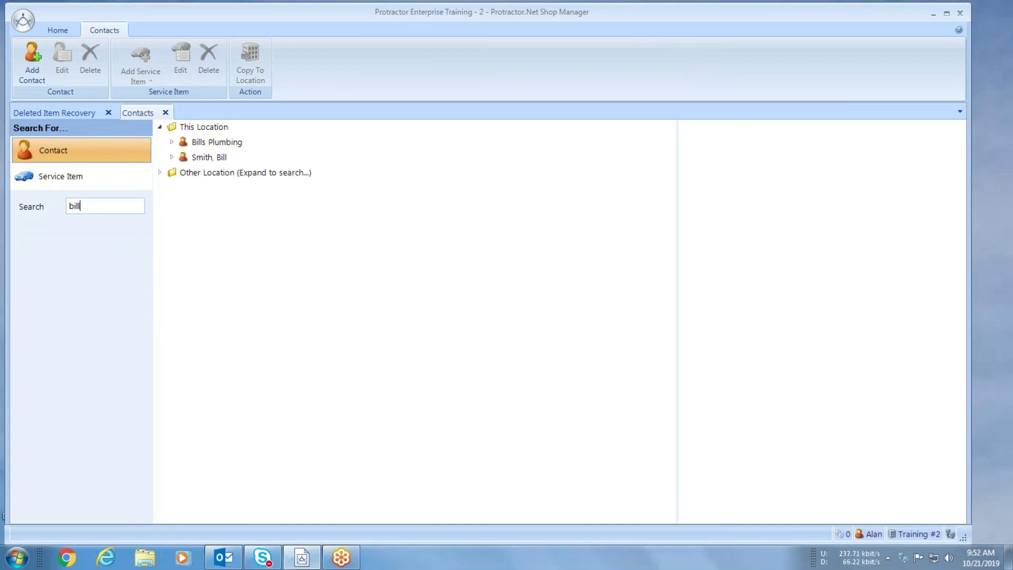
{"action": "left_click", "coordinate": [171, 157]}
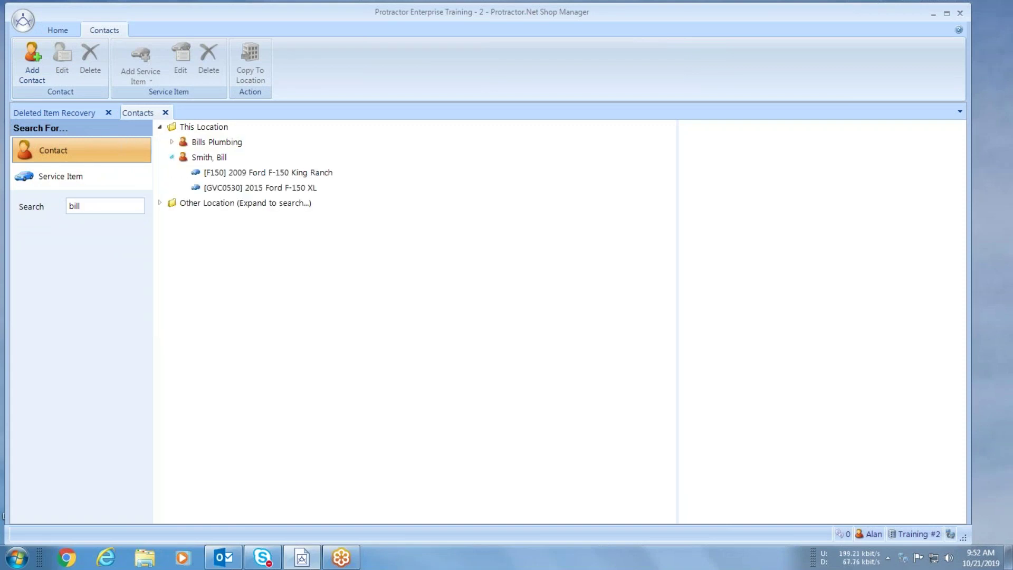
{"action": "left_click", "coordinate": [237, 178]}
{"action": "right_click", "coordinate": [237, 177]}
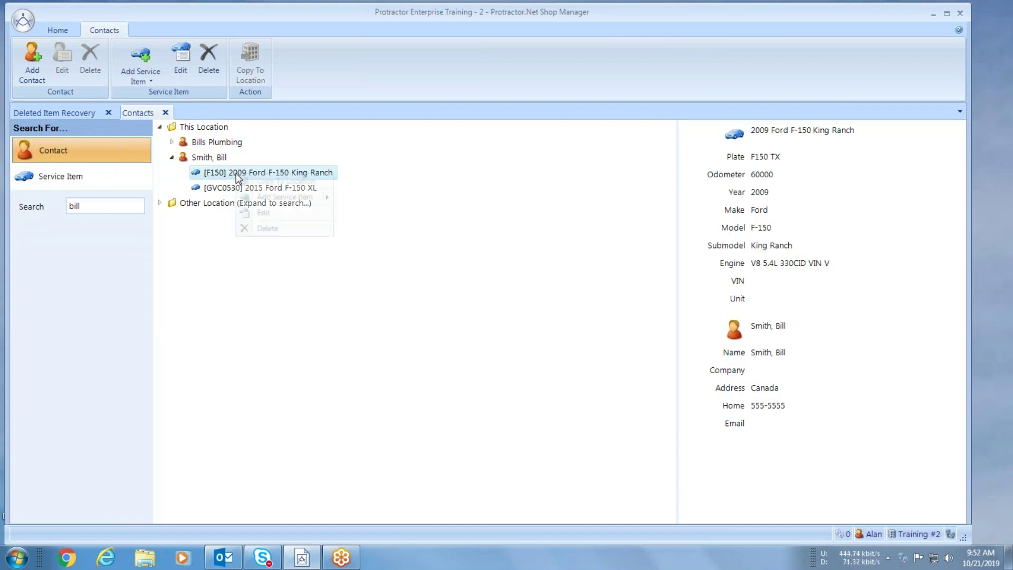
{"action": "left_click", "coordinate": [266, 213]}
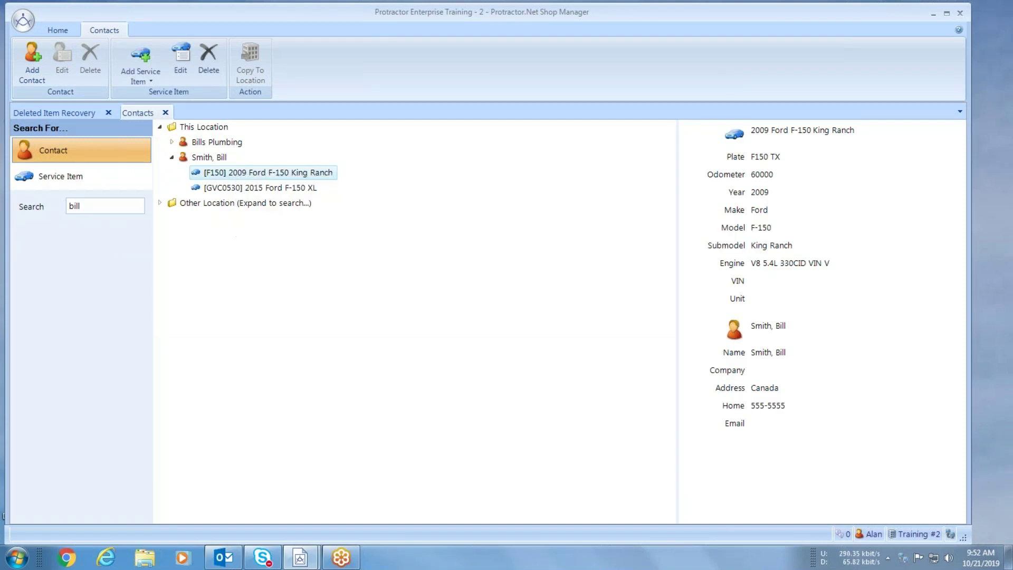
{"action": "left_click", "coordinate": [311, 116]}
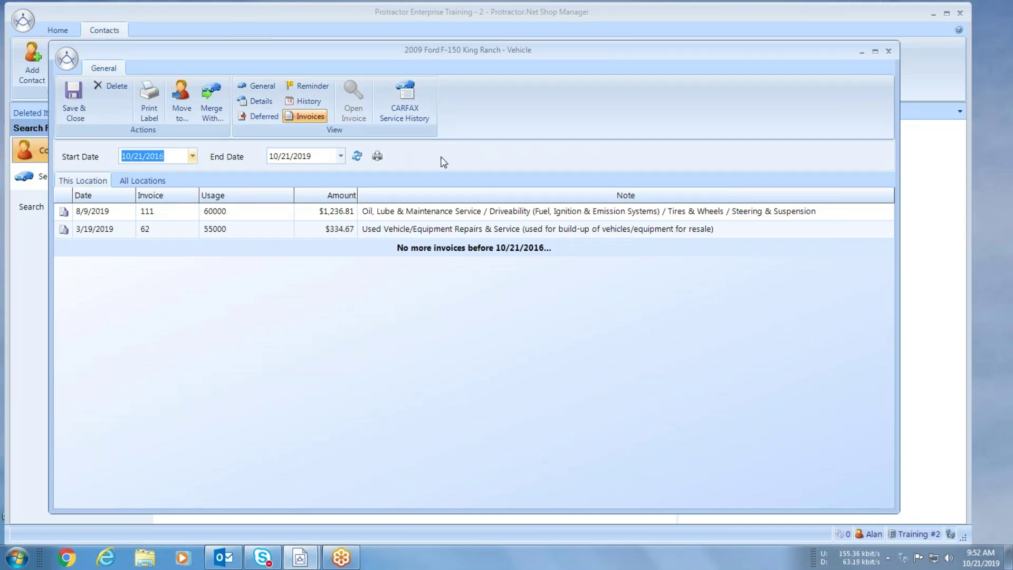
- Close the vehicle record and the Contacts view
{"action": "left_click", "coordinate": [890, 52]}
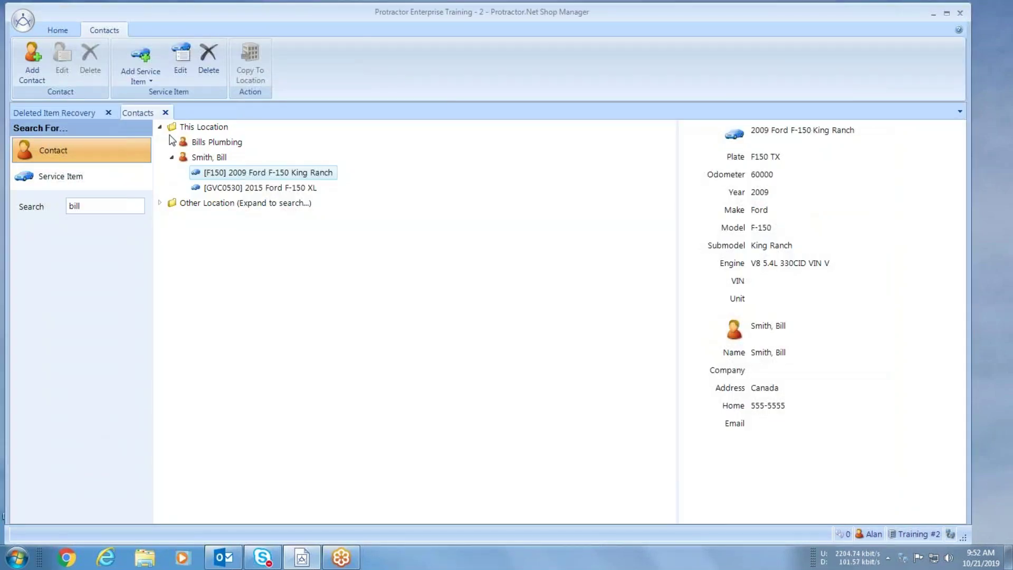
{"action": "left_click", "coordinate": [165, 113]}
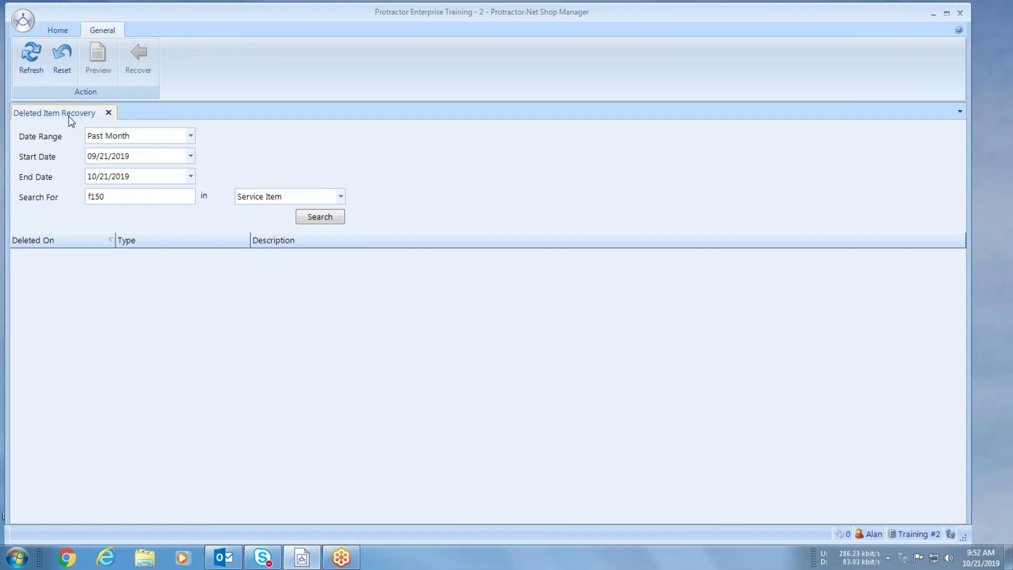
- Search deleted Work Order records over the Past 12 Months using the wildcard '*'
{"action": "left_click", "coordinate": [190, 135]}
{"action": "left_click", "coordinate": [141, 198]}
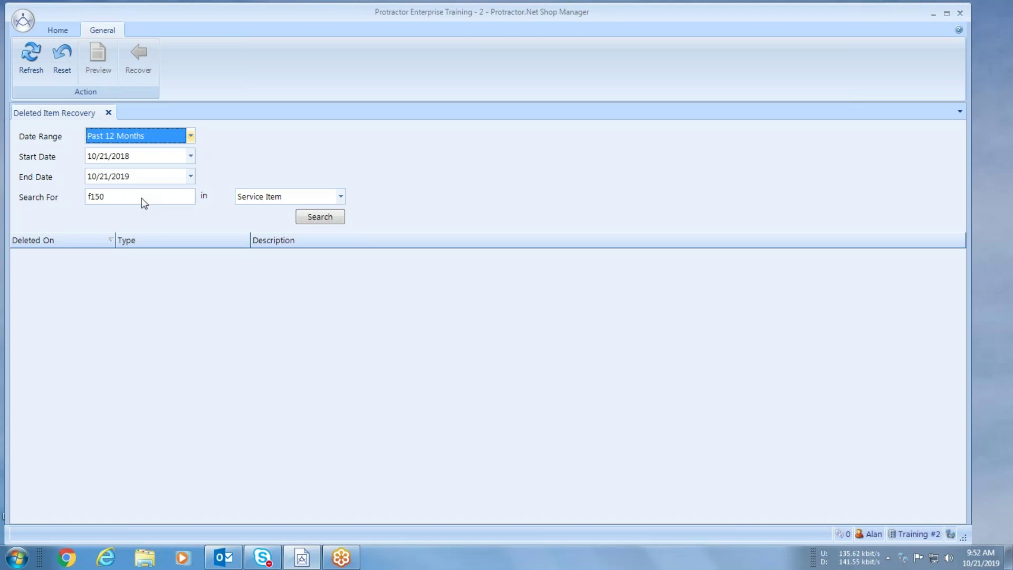
{"action": "left_click", "coordinate": [341, 199]}
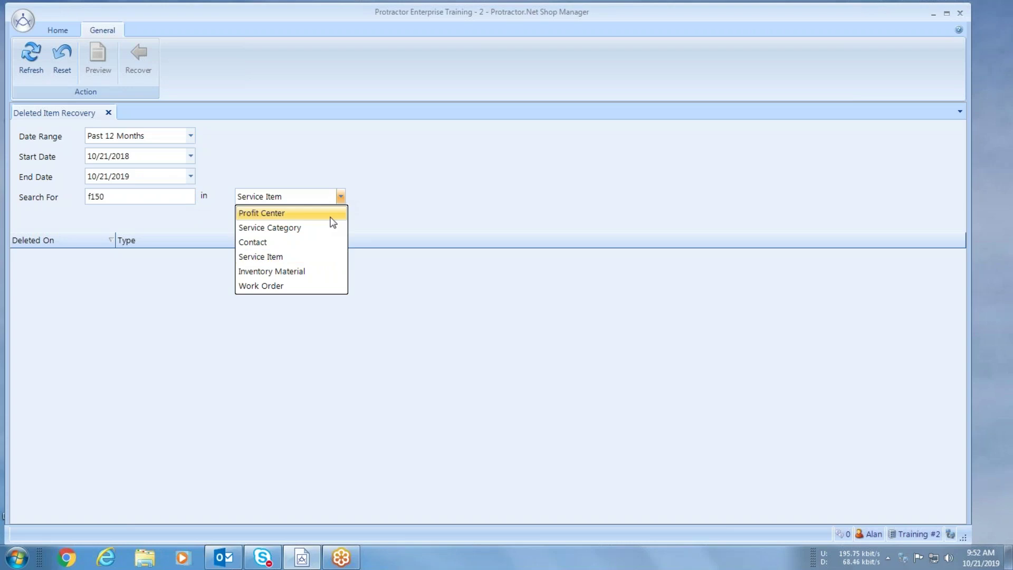
{"action": "left_click", "coordinate": [295, 287]}
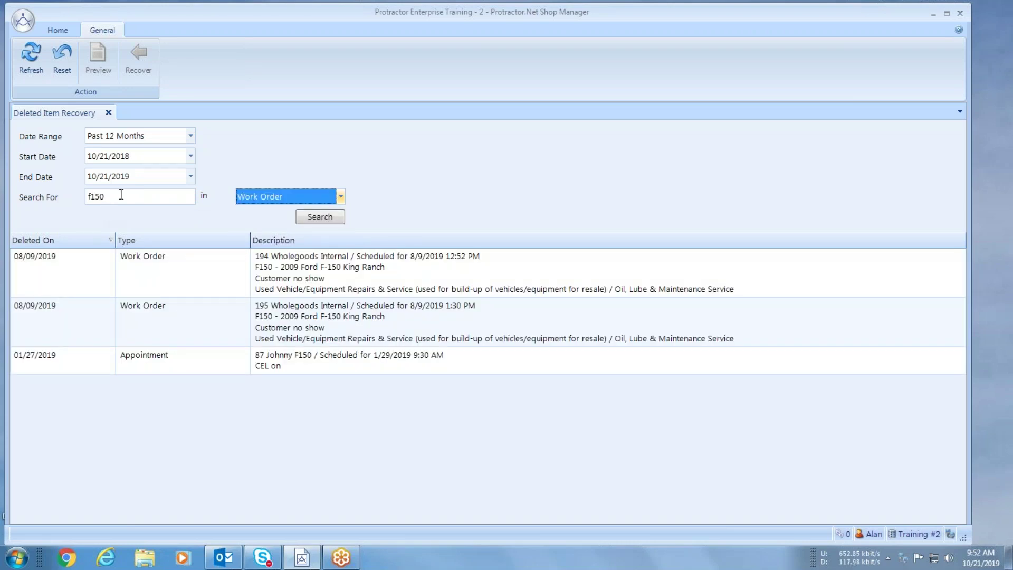
{"action": "left_click_drag", "start_coordinate": [104, 197], "coordinate": [65, 202]}
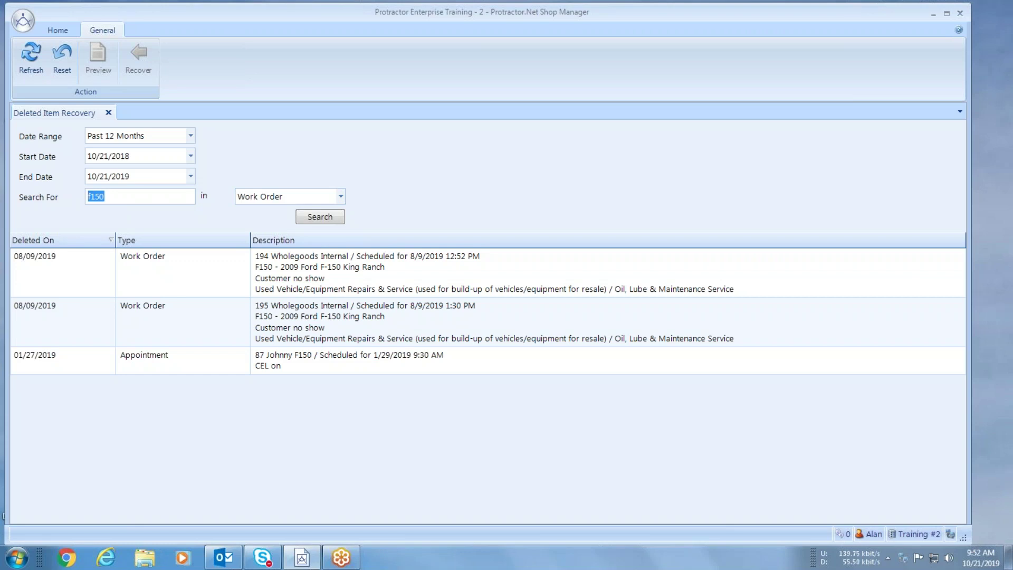
{"action": "type", "text": "*"}
{"action": "left_click", "coordinate": [317, 219]}
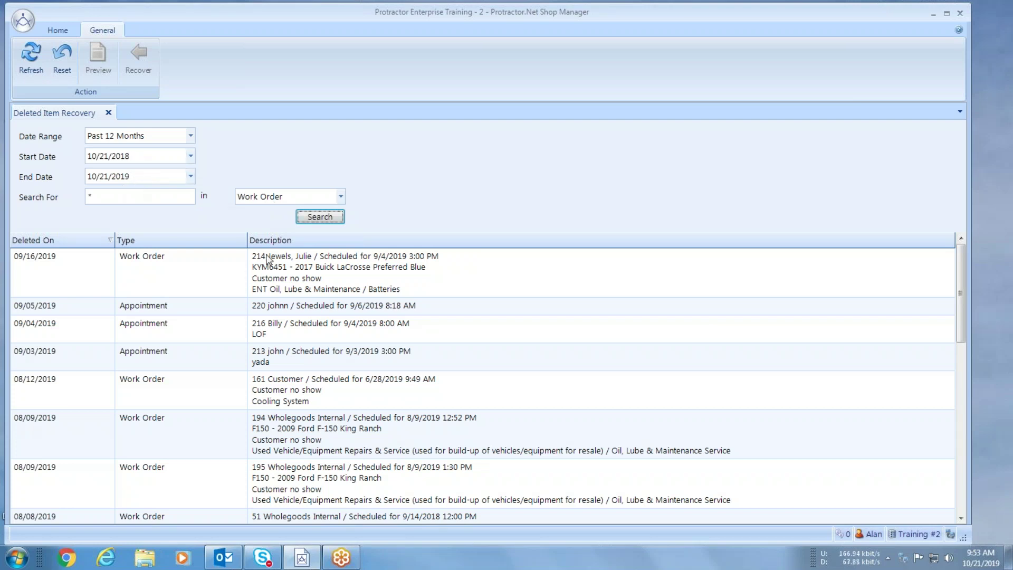
- Preview deleted appointment 180 from 07/28/2019, then open deleted work order 174
{"action": "mouse_move", "coordinate": [500, 289]}
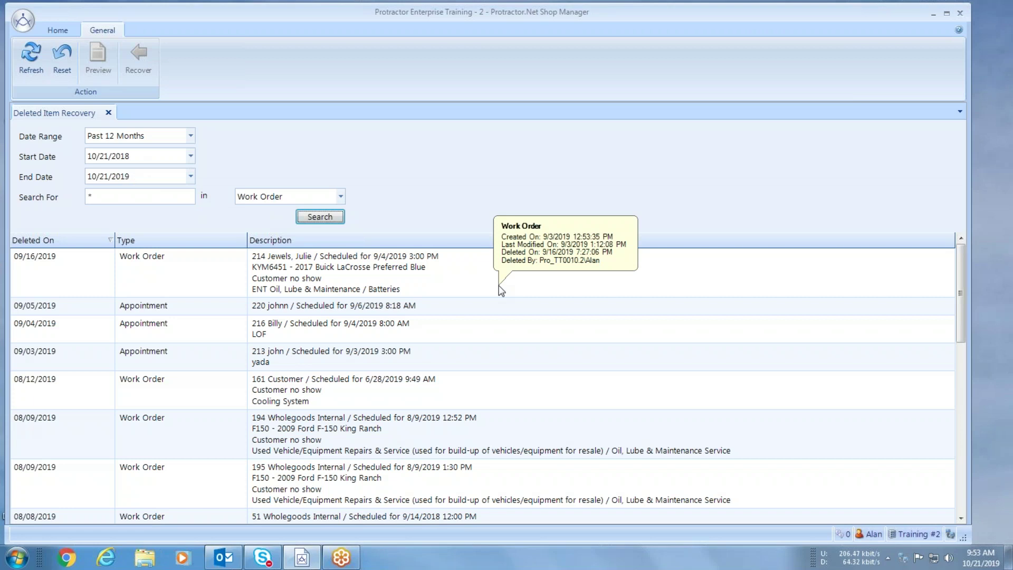
{"action": "left_click", "coordinate": [499, 288]}
{"action": "scroll", "coordinate": [499, 288], "scroll_direction": "down", "scroll_amount": 5}
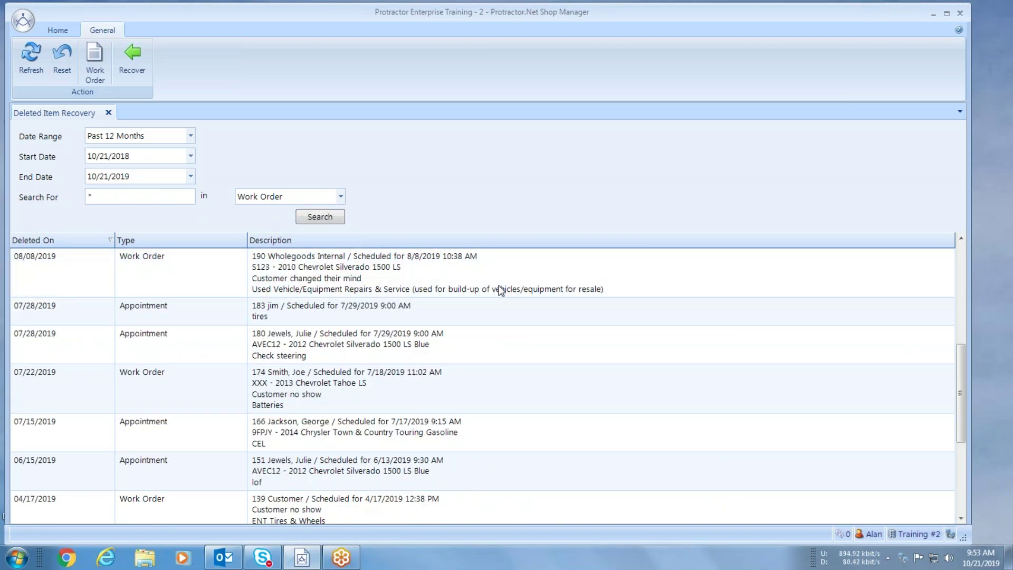
{"action": "left_click", "coordinate": [302, 342]}
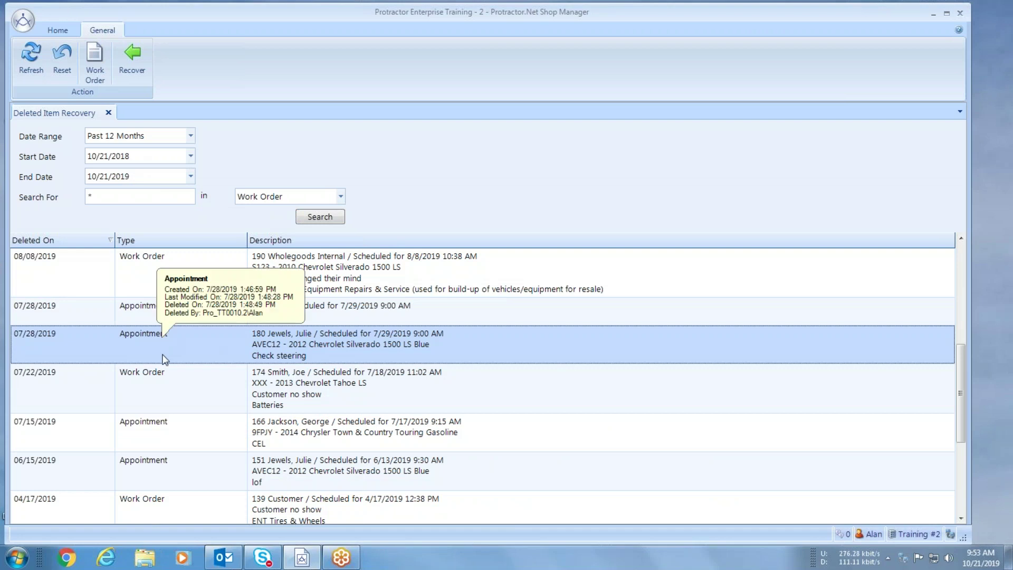
{"action": "mouse_move", "coordinate": [157, 375]}
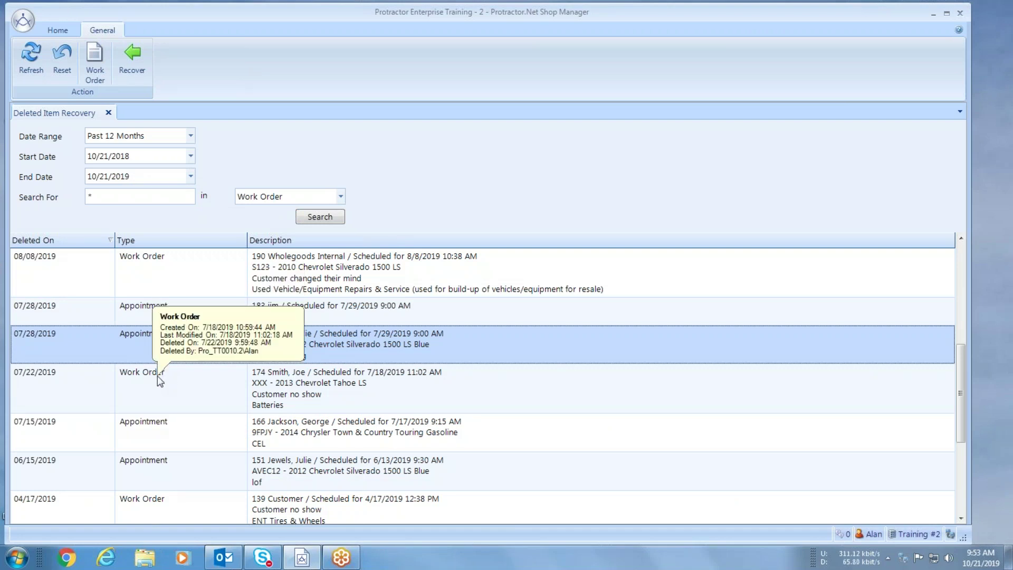
{"action": "left_click", "coordinate": [97, 66]}
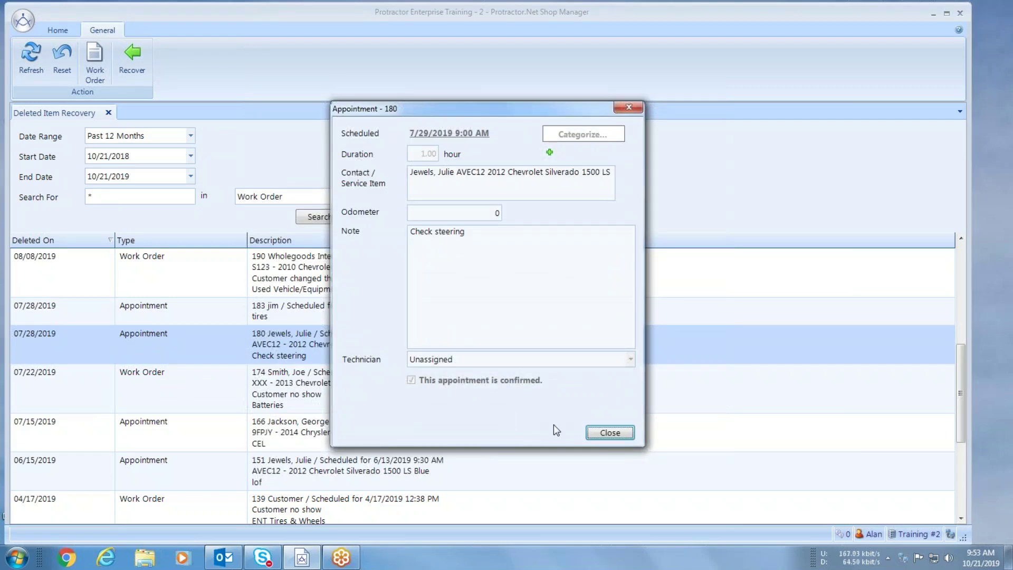
{"action": "left_click", "coordinate": [612, 431]}
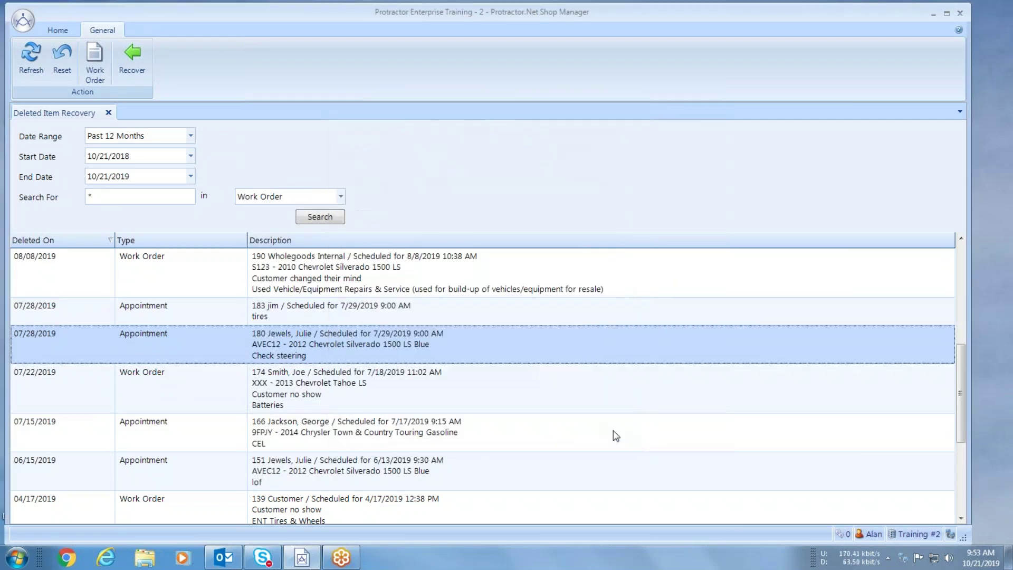
{"action": "left_click", "coordinate": [294, 390]}
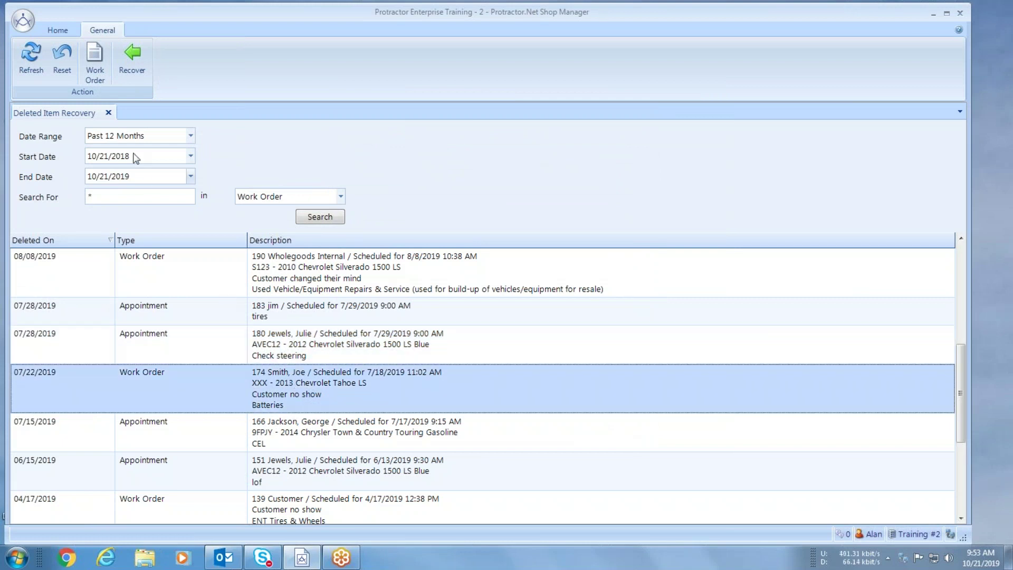
{"action": "left_click", "coordinate": [95, 69]}
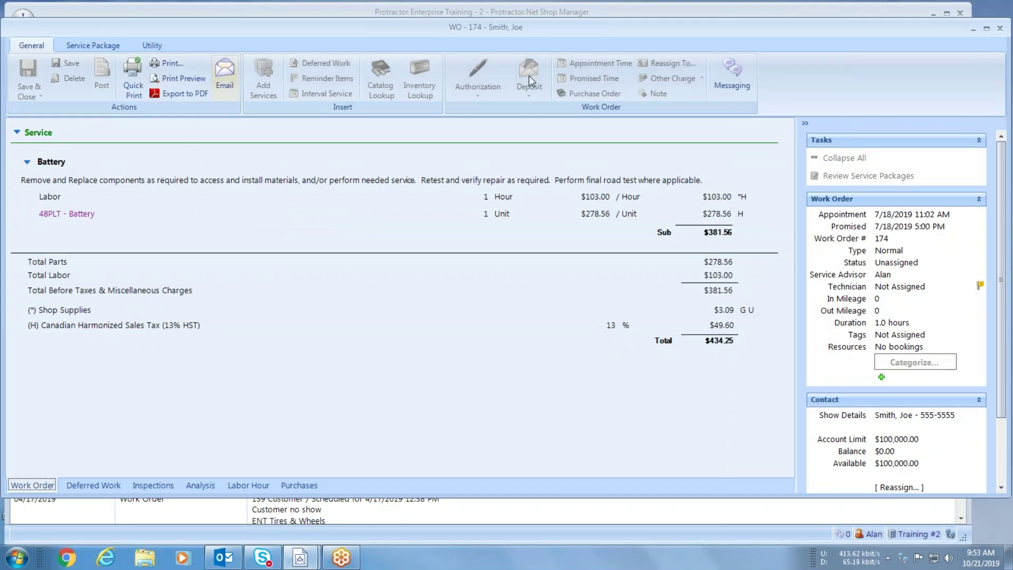
- Close the work order 174 view and the Deleted Item Recovery screen
{"action": "left_click", "coordinate": [1000, 30]}
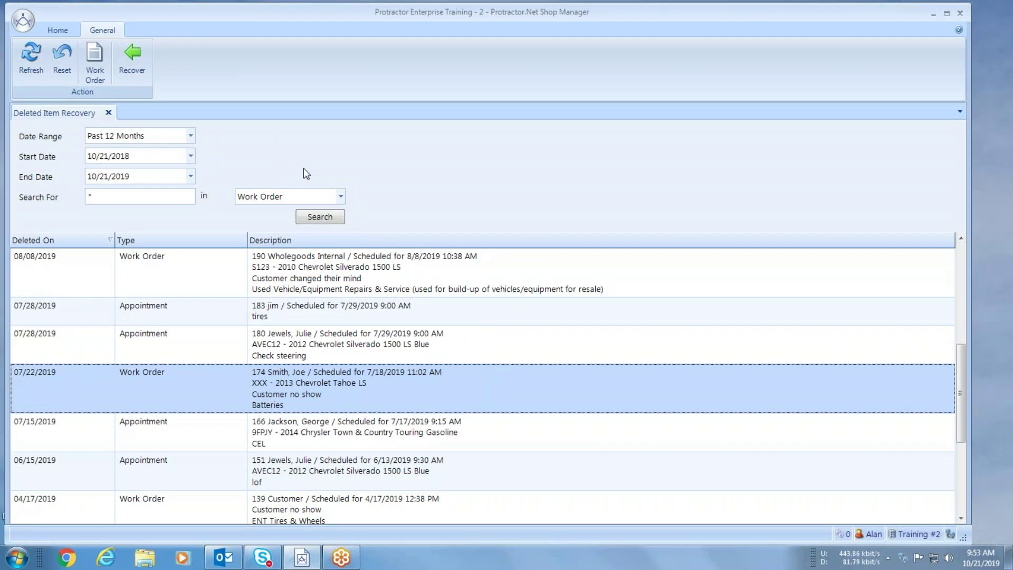
{"action": "left_click", "coordinate": [340, 196]}
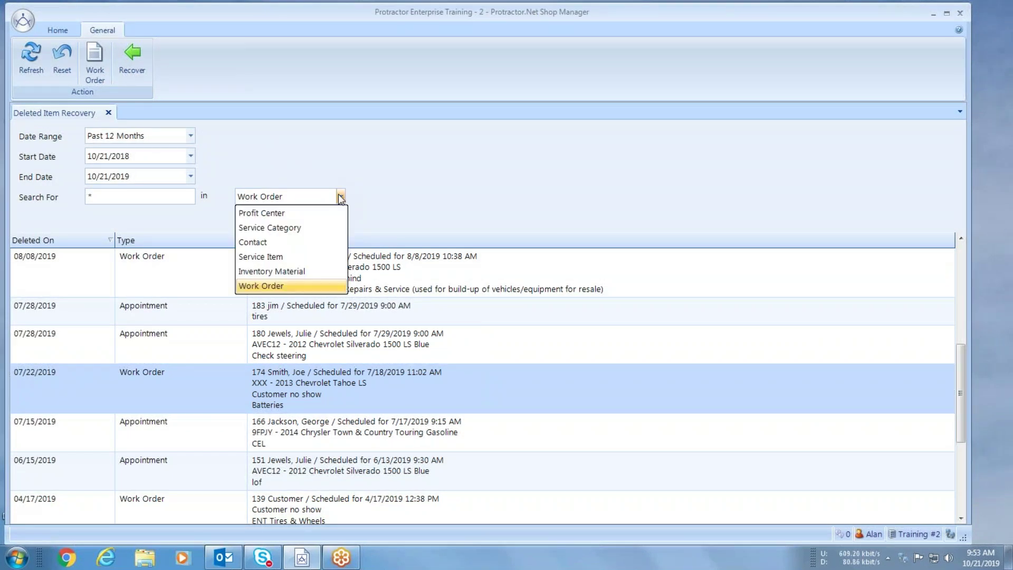
{"action": "left_click", "coordinate": [282, 138]}
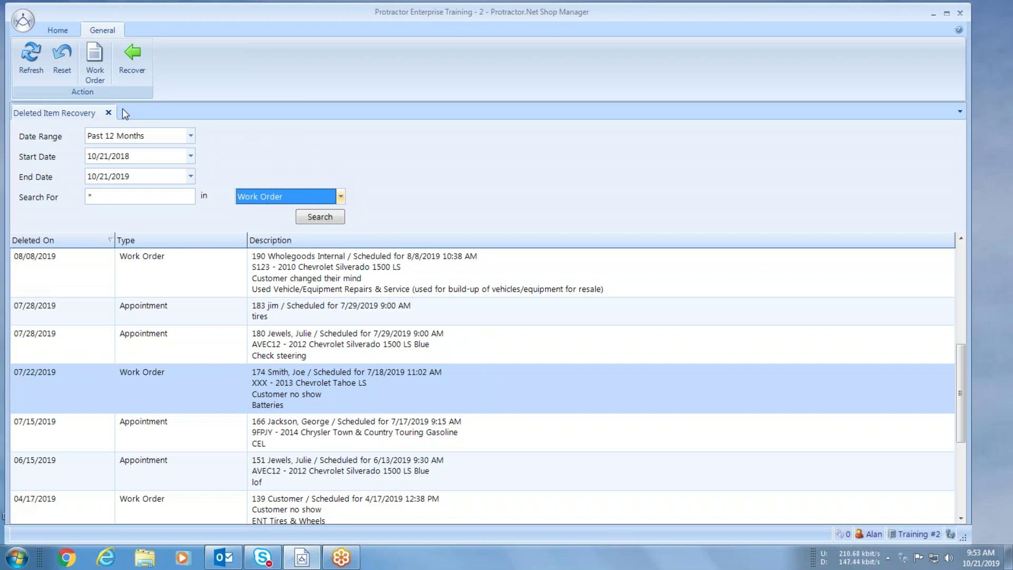
{"action": "left_click", "coordinate": [108, 112]}
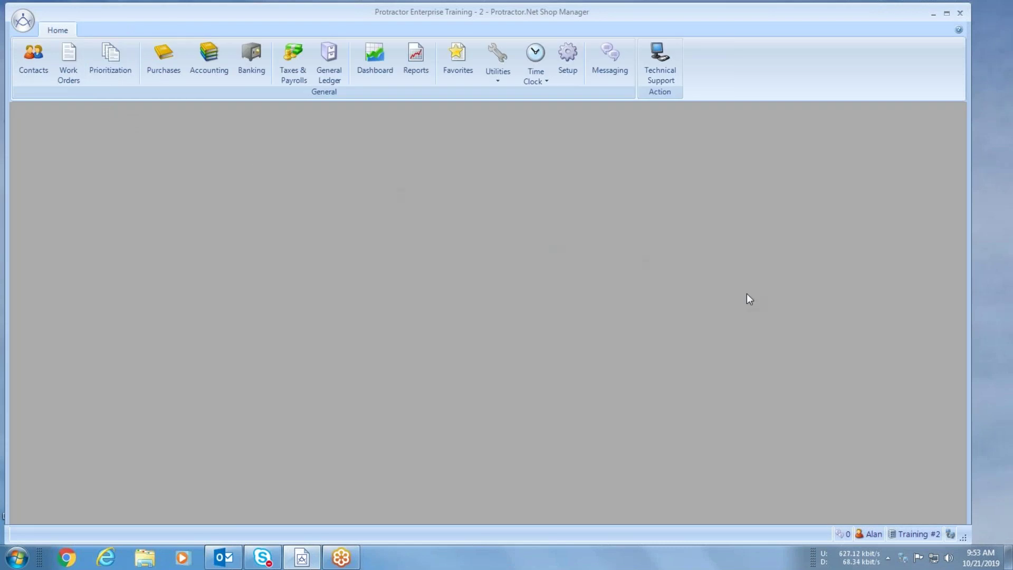